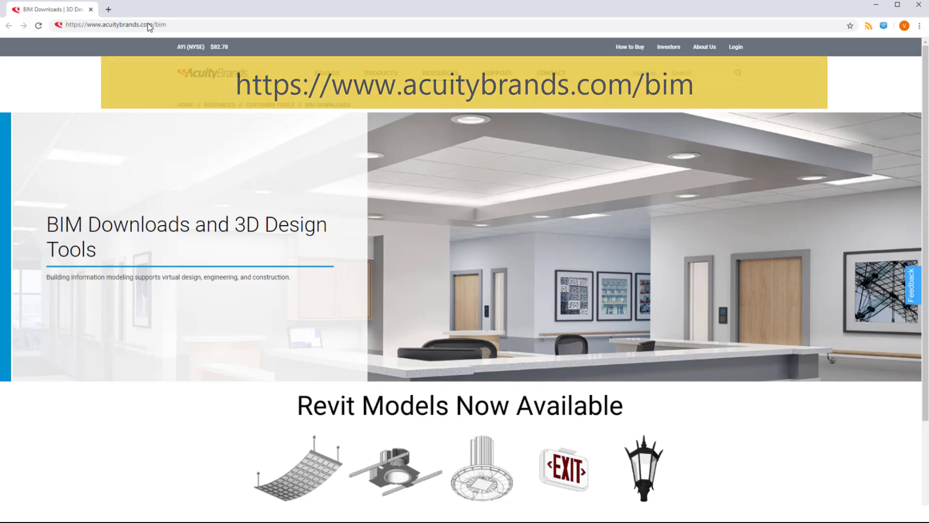
Step: Show the Acuity BIM downloads page full screen and download the Acuity Model Selector Revit add-in
key("F11")
scroll(242, 167, "down", 3)
scroll(243, 163, "down", 2)
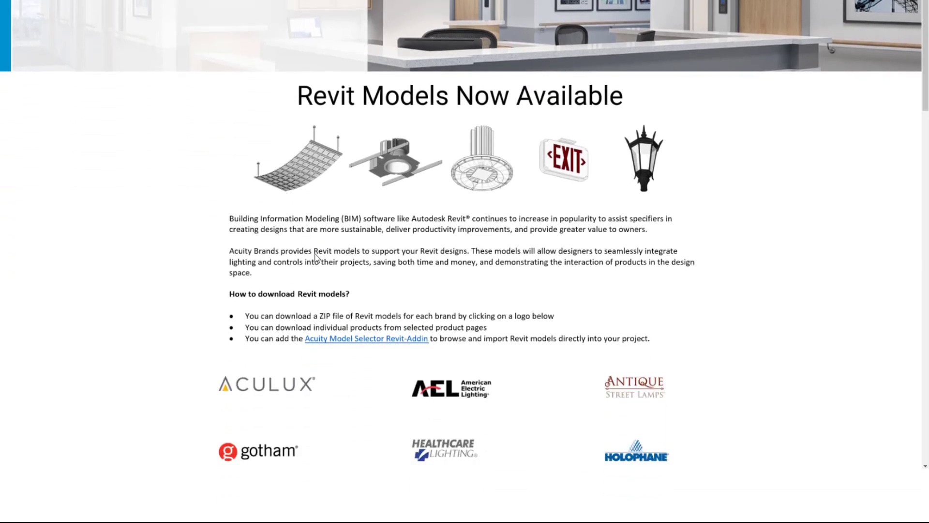
left_click(397, 341)
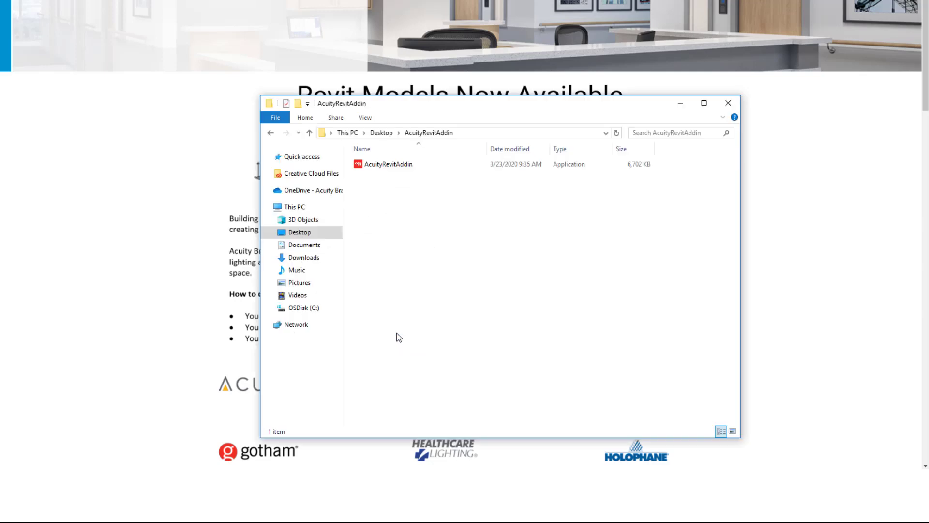
Step: Run the AcuityRevitAddin installer and accept its licence terms
double_click(385, 166)
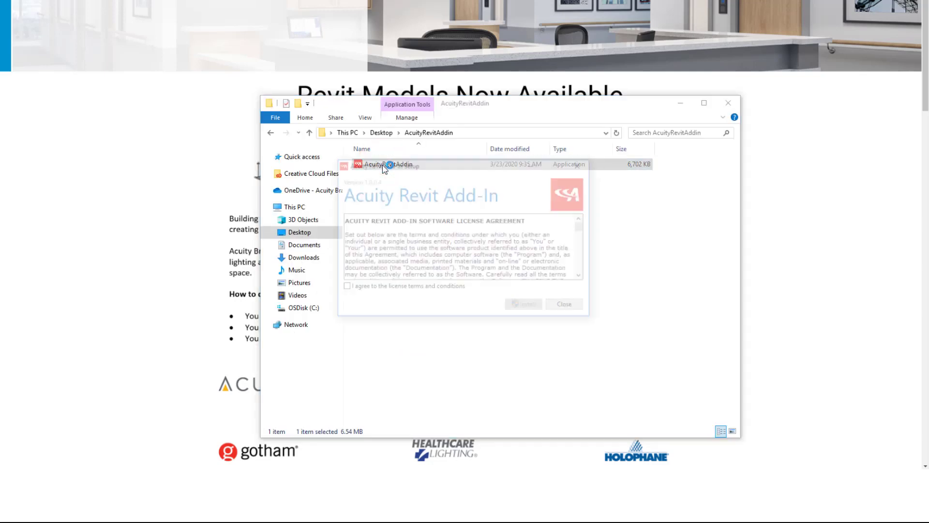
left_click(344, 288)
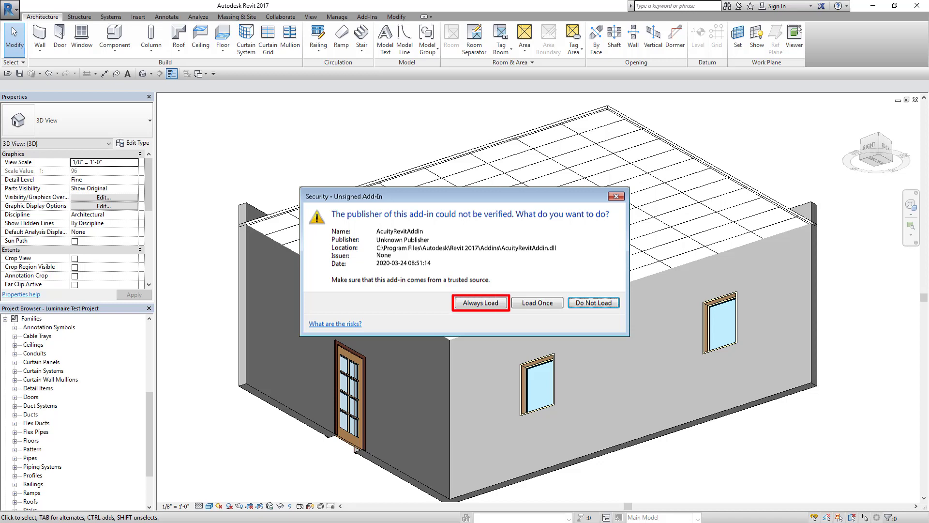
Step: Set the unsigned Acuity add-in to Always Load and launch its Model Selector from Add-Ins
left_click(481, 302)
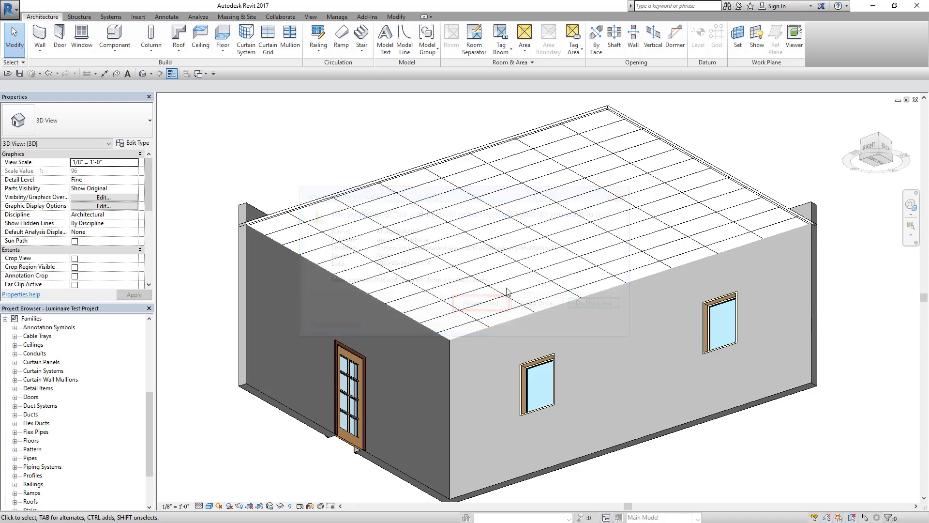
left_click(366, 18)
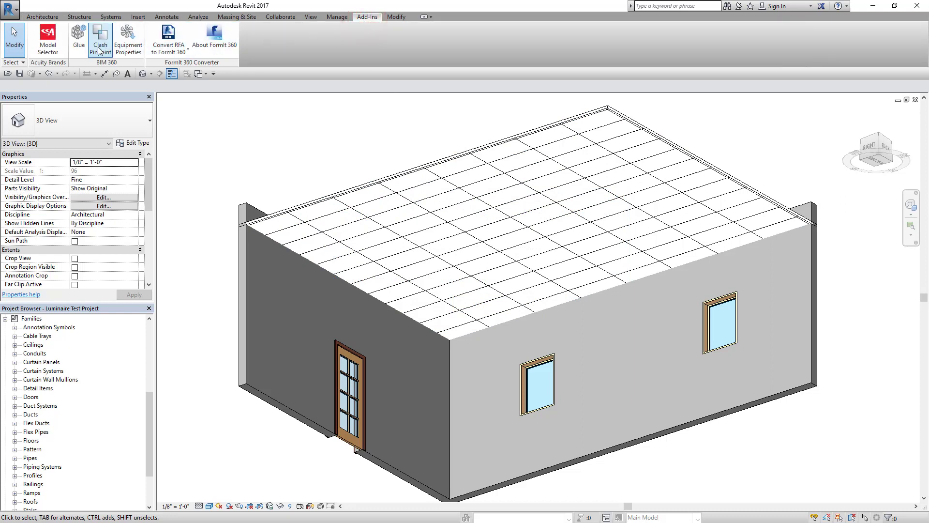
left_click(46, 48)
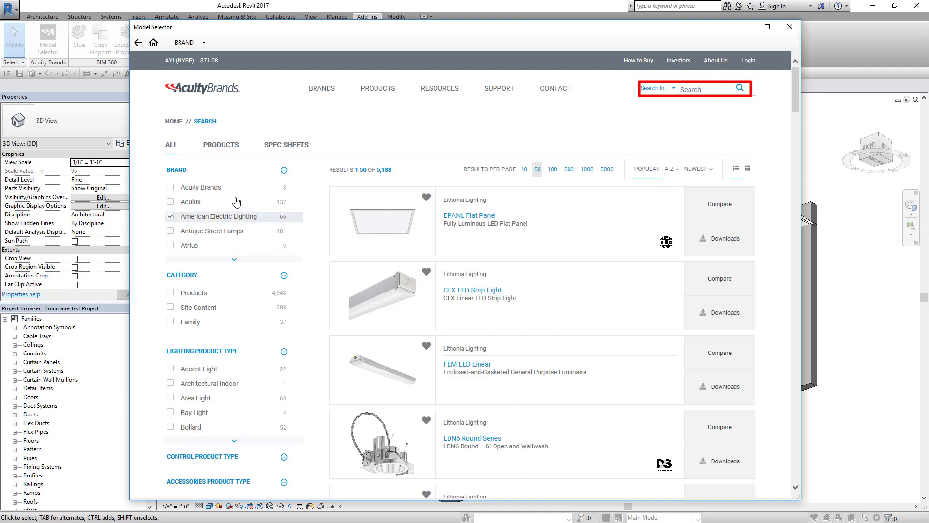
Step: Filter the Model Selector BRAND list to Lithonia Lighting, narrowing results to 982
left_click(204, 43)
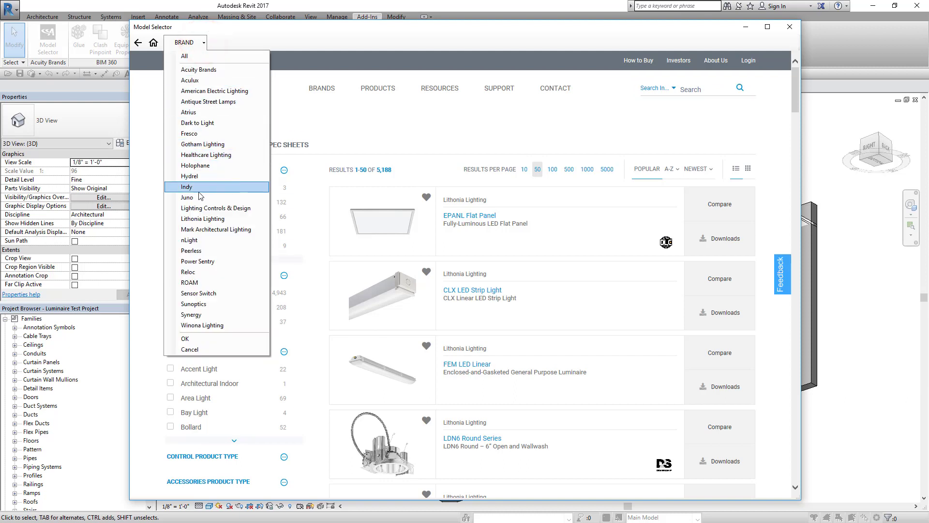
left_click(197, 219)
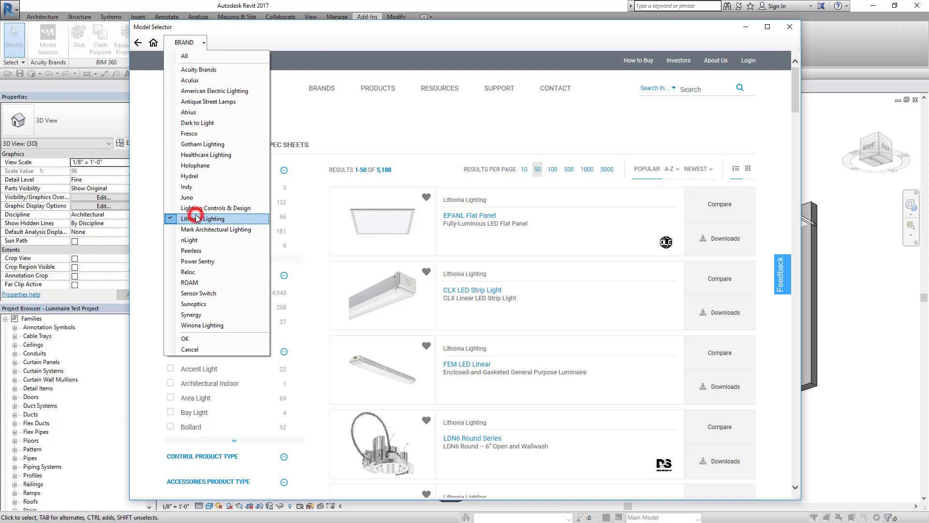
left_click(192, 340)
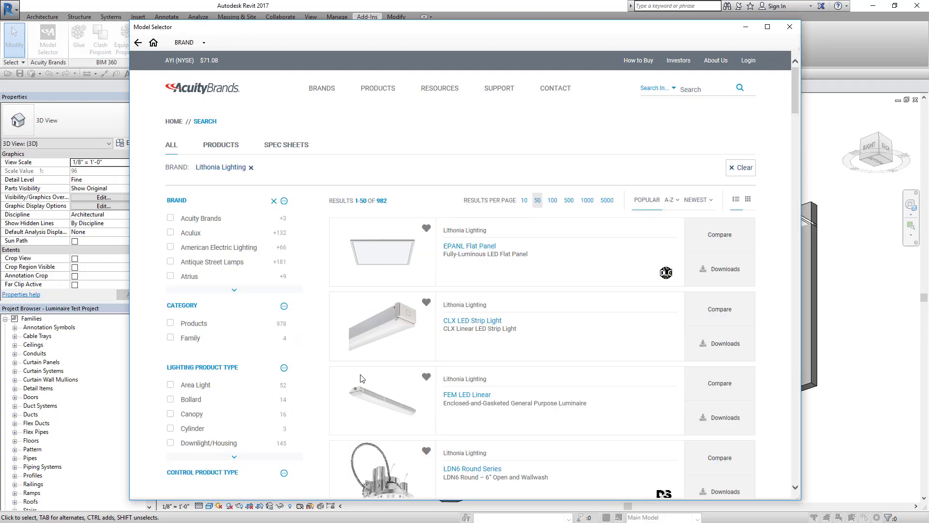
Step: Expand the BLT Series Photometry & Revit (BIM) section, listing 4,377 models
left_click_drag(797, 106, 799, 119)
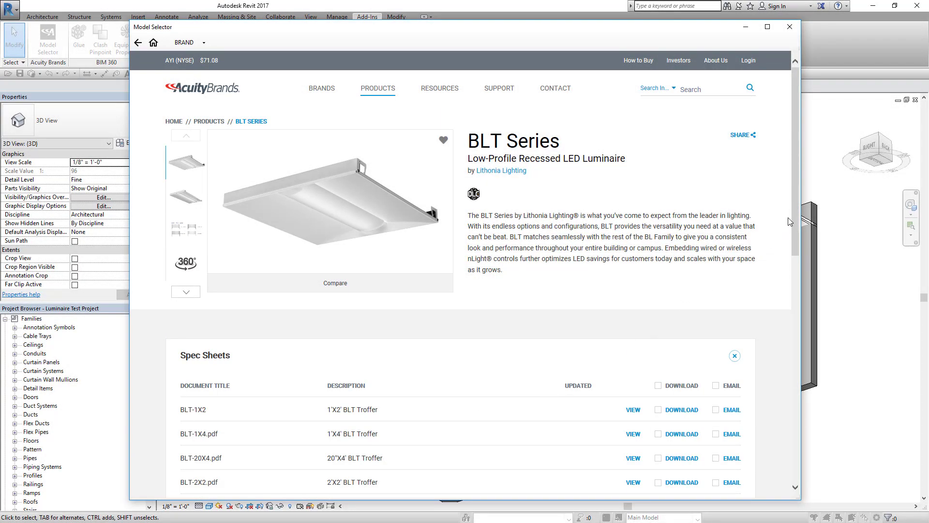
left_click_drag(798, 215, 779, 408)
left_click(733, 147)
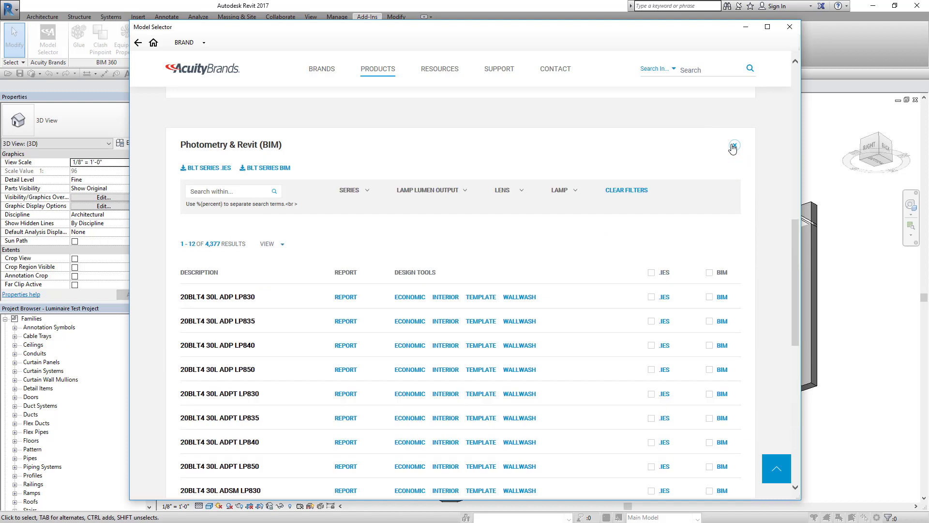
Step: Search the BLT results for '2BLT4 40L ADSM LP835' and load that family
left_click(217, 192)
type("2BLT4 40L ADSM LP")
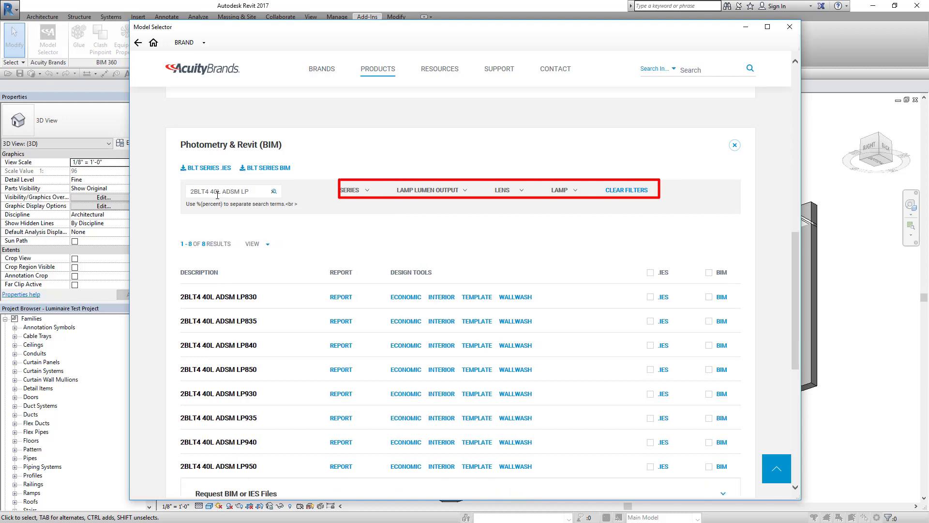
type("835")
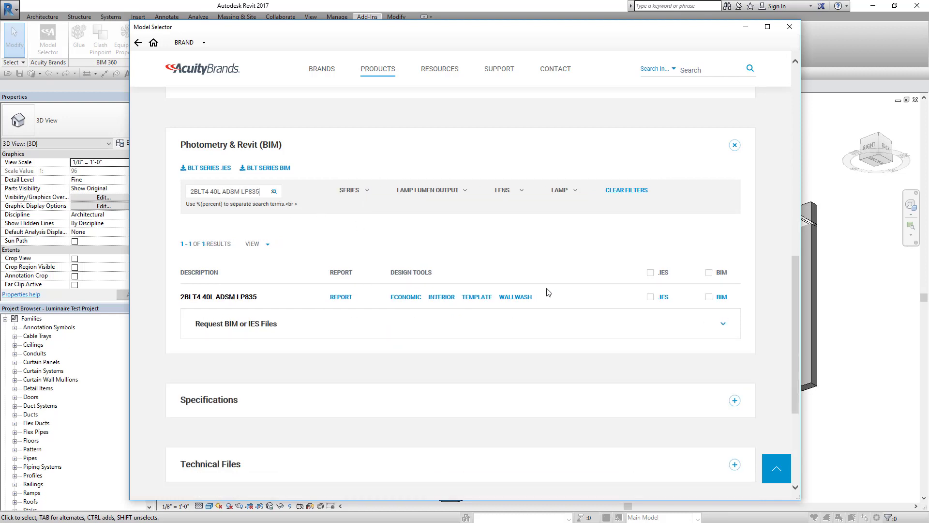
left_click(721, 297)
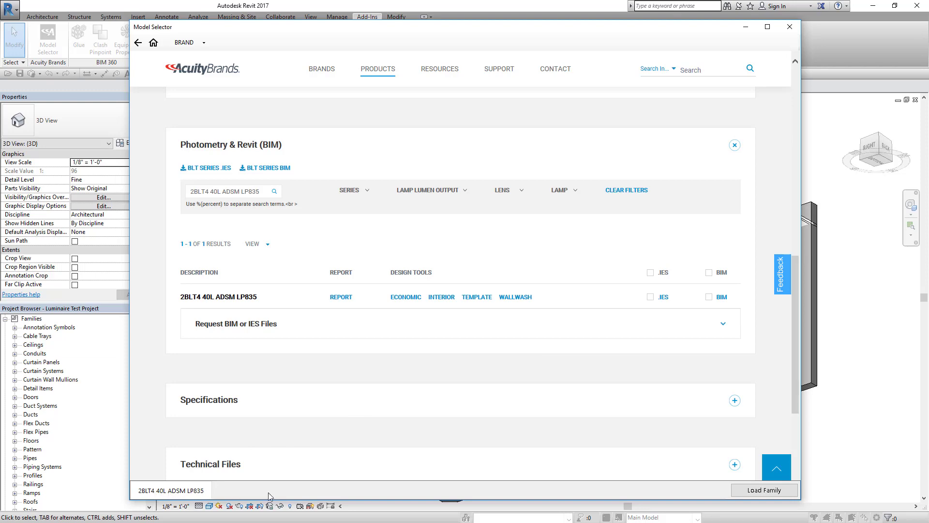
left_click(764, 490)
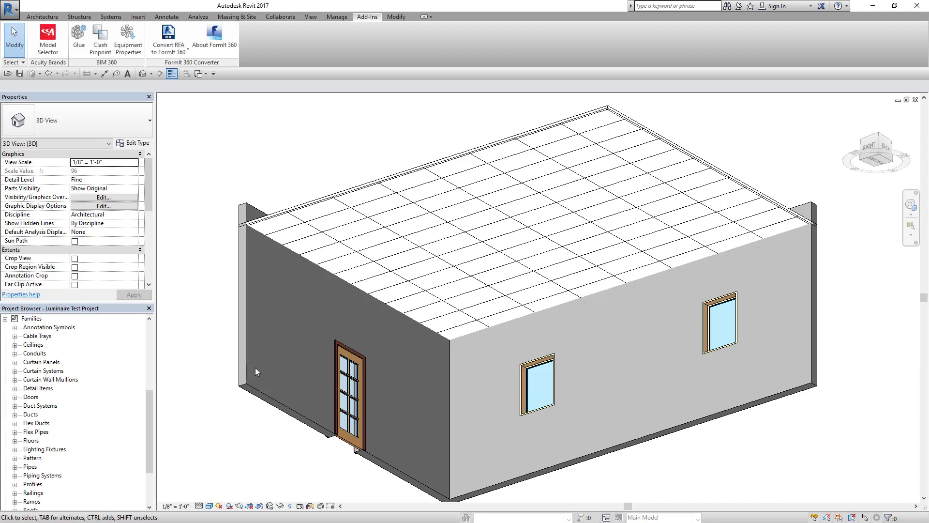
Step: Expand Lighting Fixtures > 2BLT4 in the Project Browser and select the 2BLT4 40L ADSM LP835 type
left_click(14, 450)
left_click(24, 457)
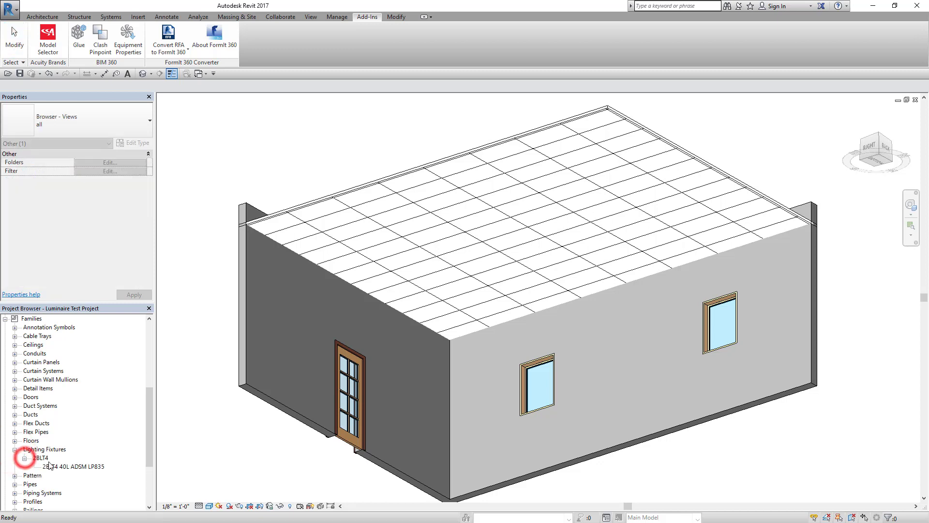
left_click(50, 466)
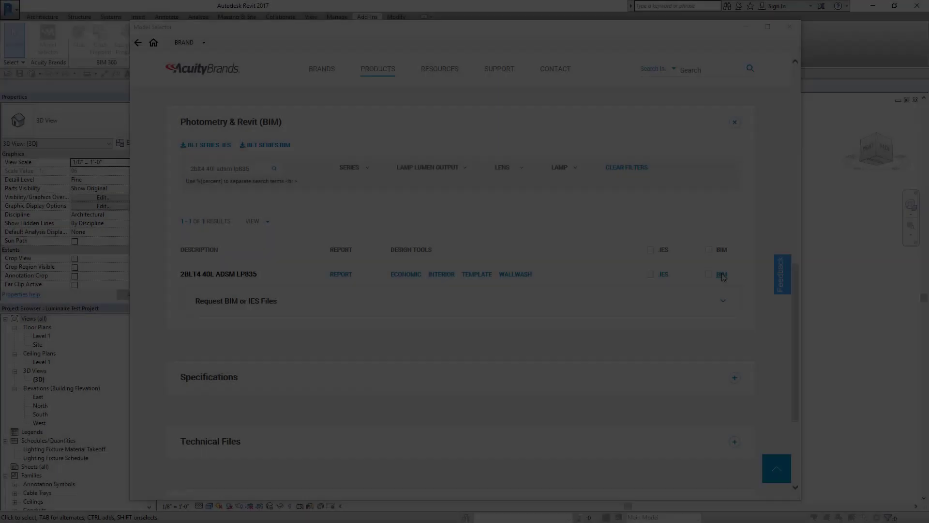
Step: Queue the 2BLT4 40L ADSM LP835 model from the BLT photometry search result
left_click(722, 274)
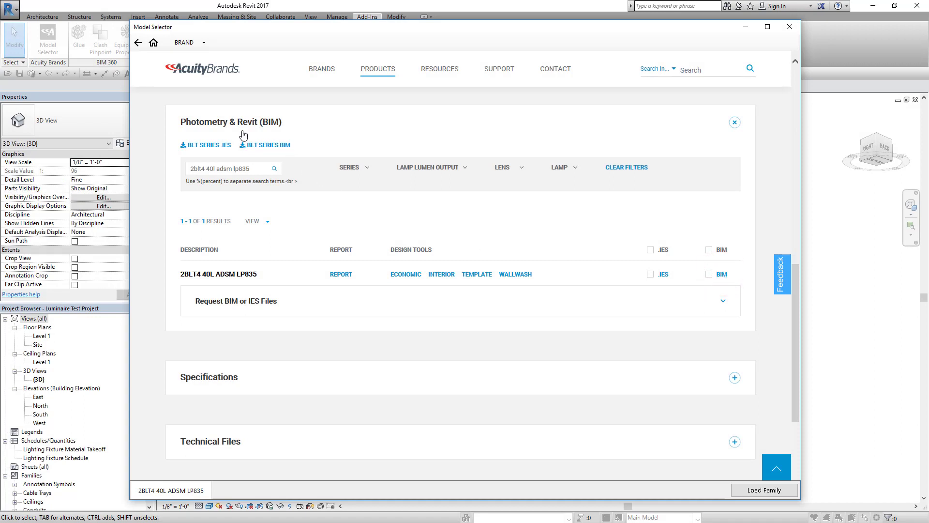
Step: Open the EPANL Flat Panel product and expand its Photometry & Revit (BIM) section
left_click(154, 43)
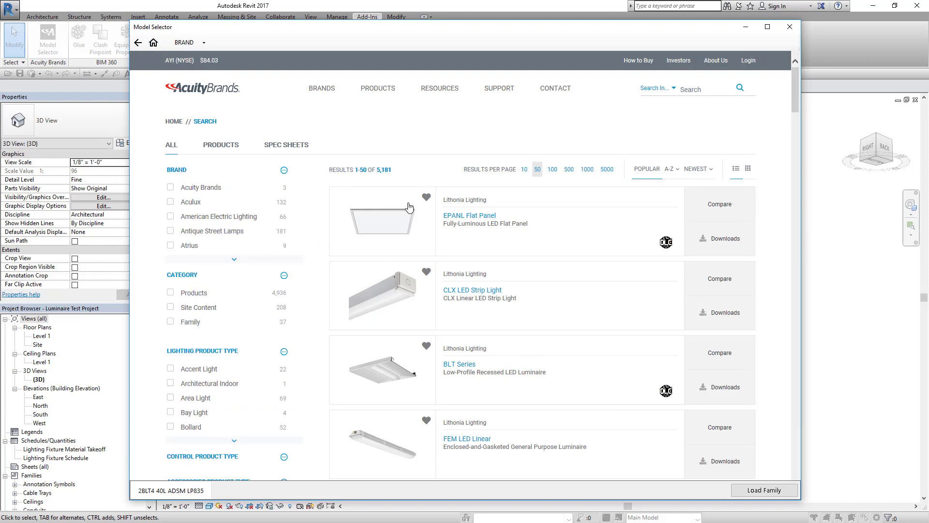
left_click(455, 216)
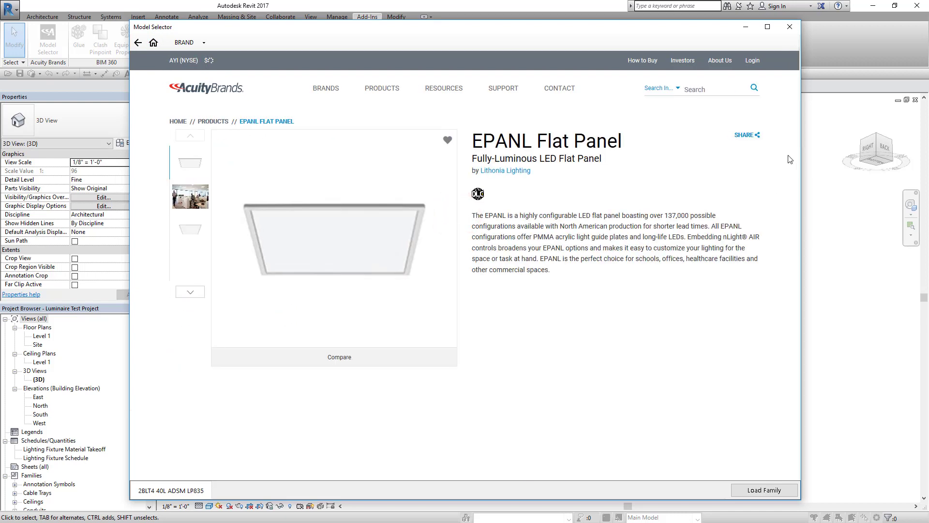
left_click_drag(797, 125, 792, 319)
left_click(734, 209)
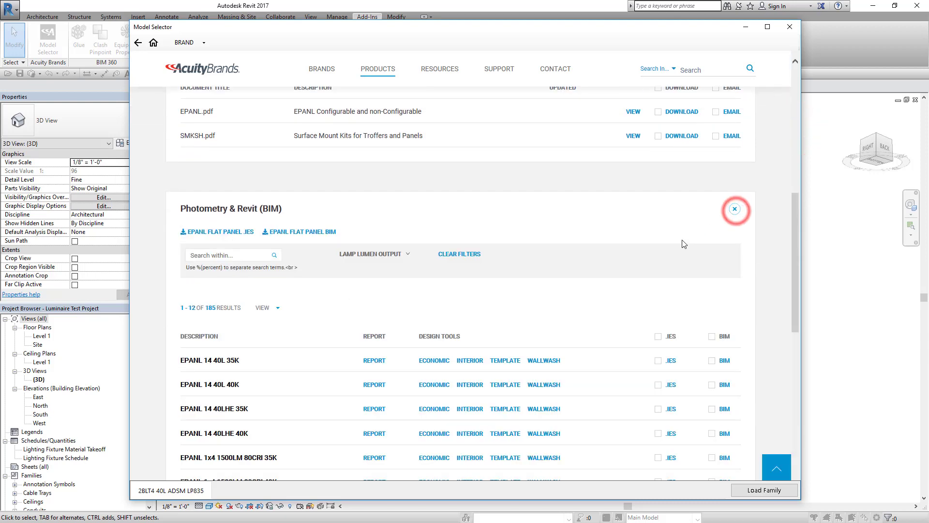
Step: Queue the EPANL 1X4 1500LM 80CRI 40K and 50K models for loading
scroll(613, 430, "down", 1)
scroll(612, 430, "down", 3)
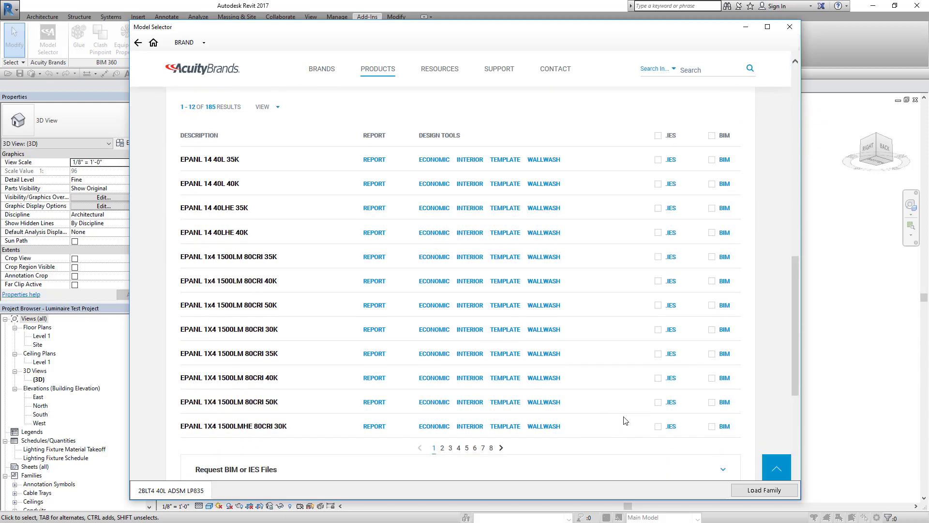
left_click(725, 378)
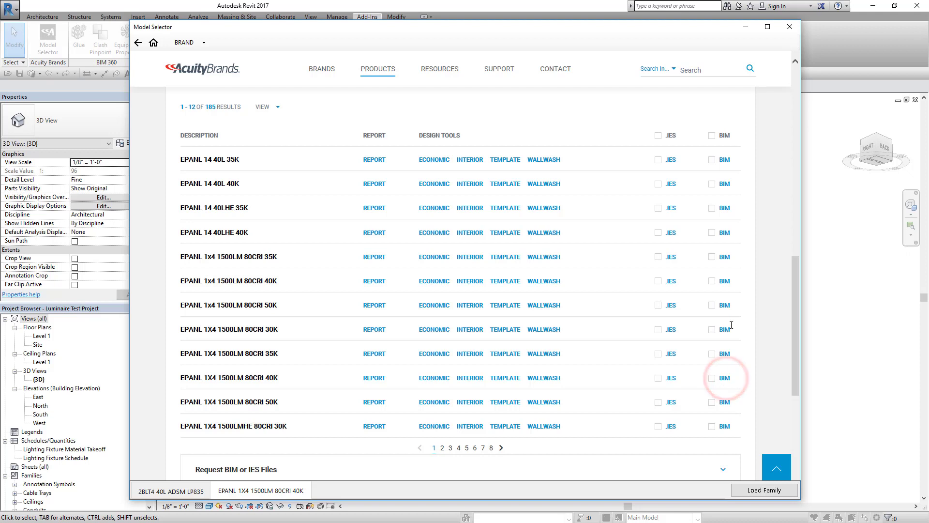
left_click(725, 305)
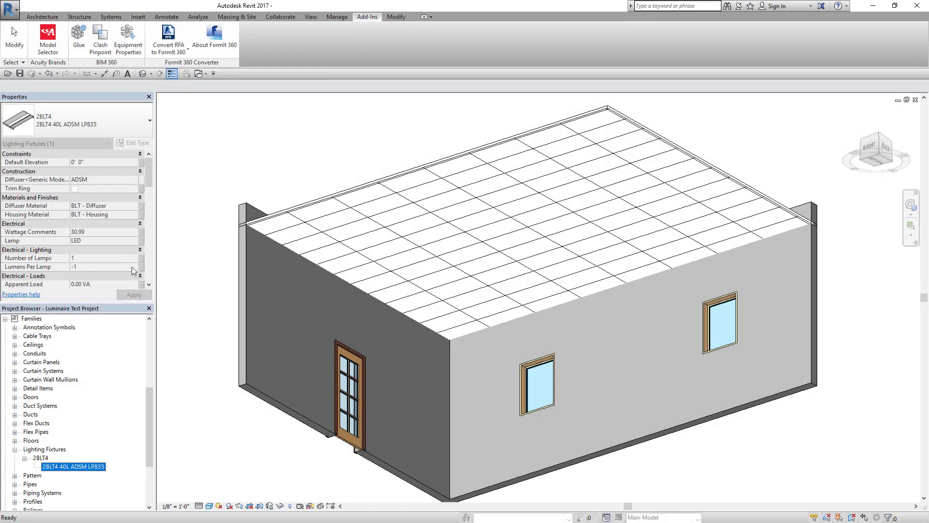
Step: Start placing the 2BLT4 40L ADSM LP835 fixture with the Architecture Component tool
left_click(48, 17)
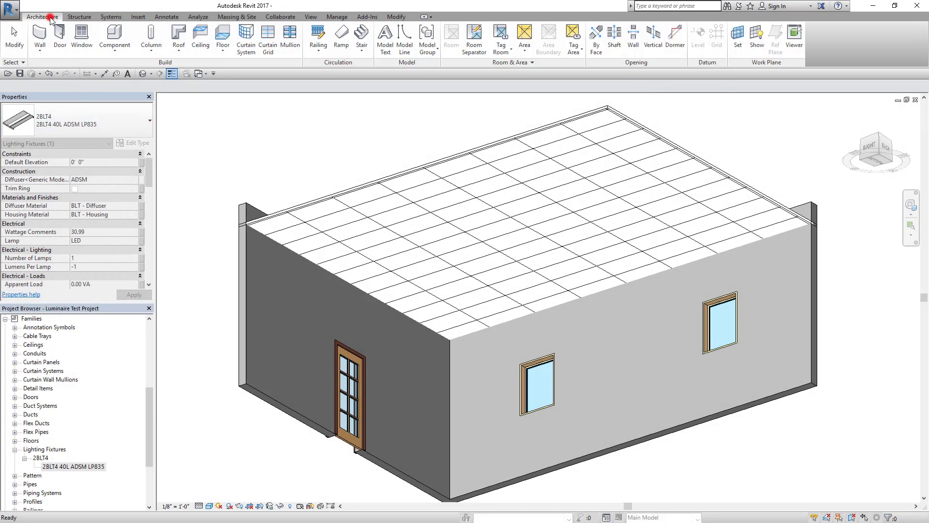
left_click(114, 35)
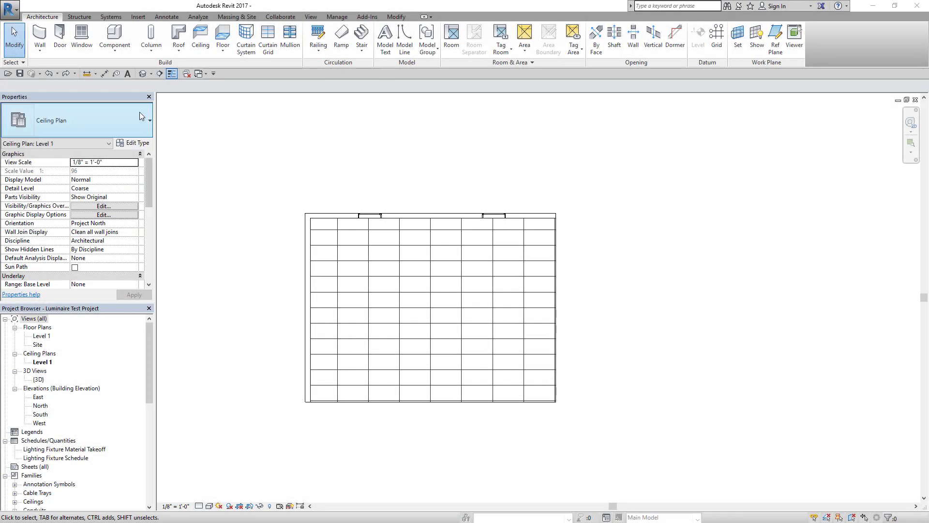
left_click(115, 37)
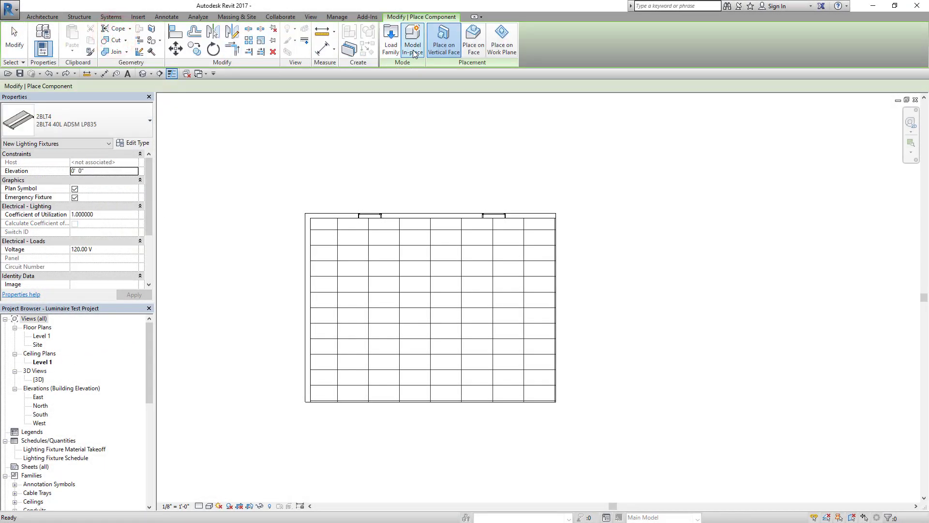